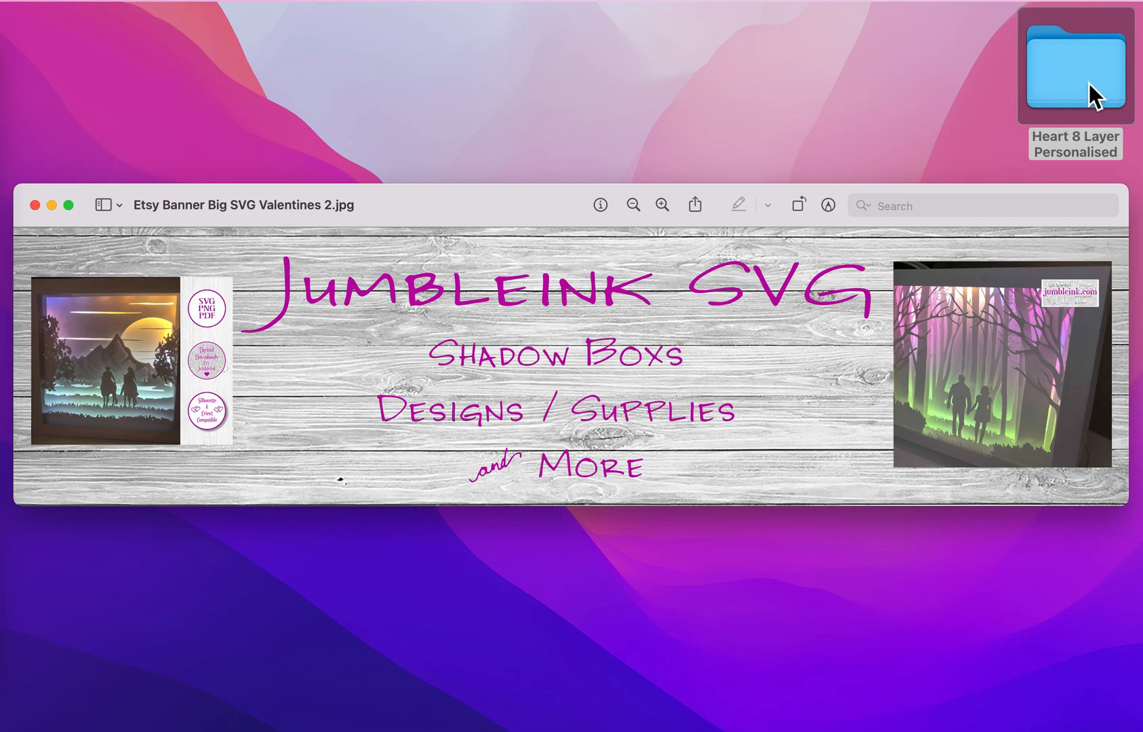
# - Open Valentines Heart Colour Card Personalised.studio3 from the Heart 8 Layer Personalised folder in Silhouette Studio
pyautogui.doubleClick(1080, 73)
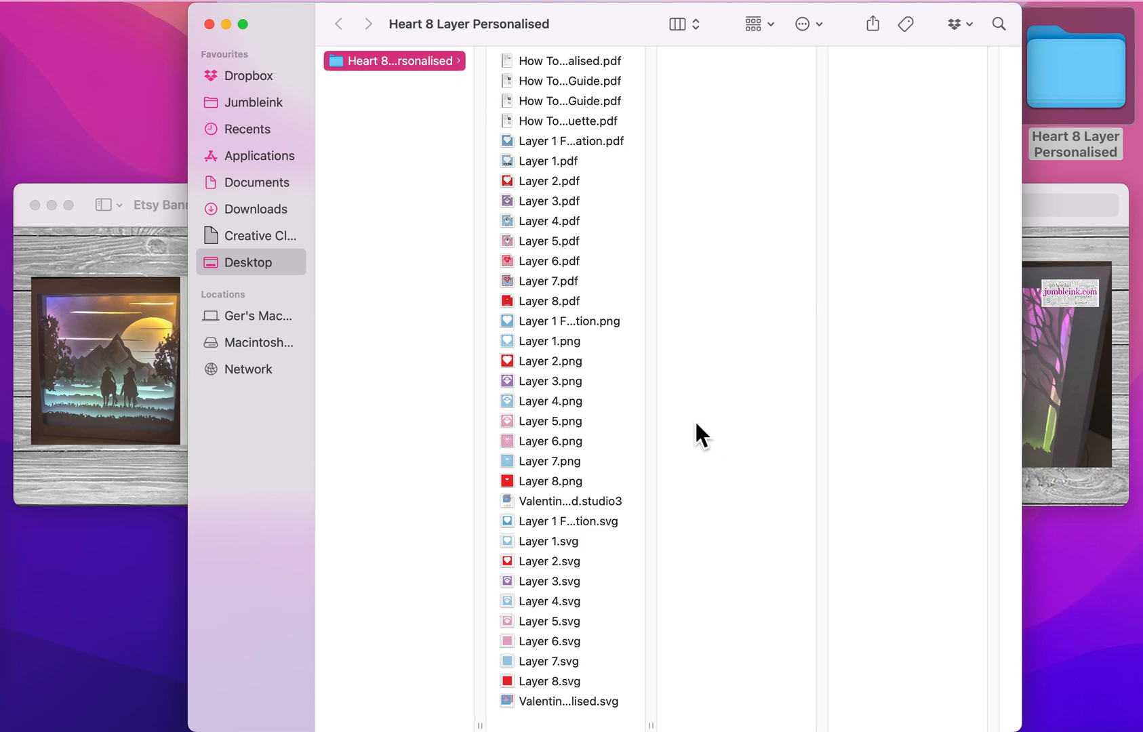
pyautogui.moveTo(655, 727); pyautogui.dragTo(903, 692)
pyautogui.click(742, 501)
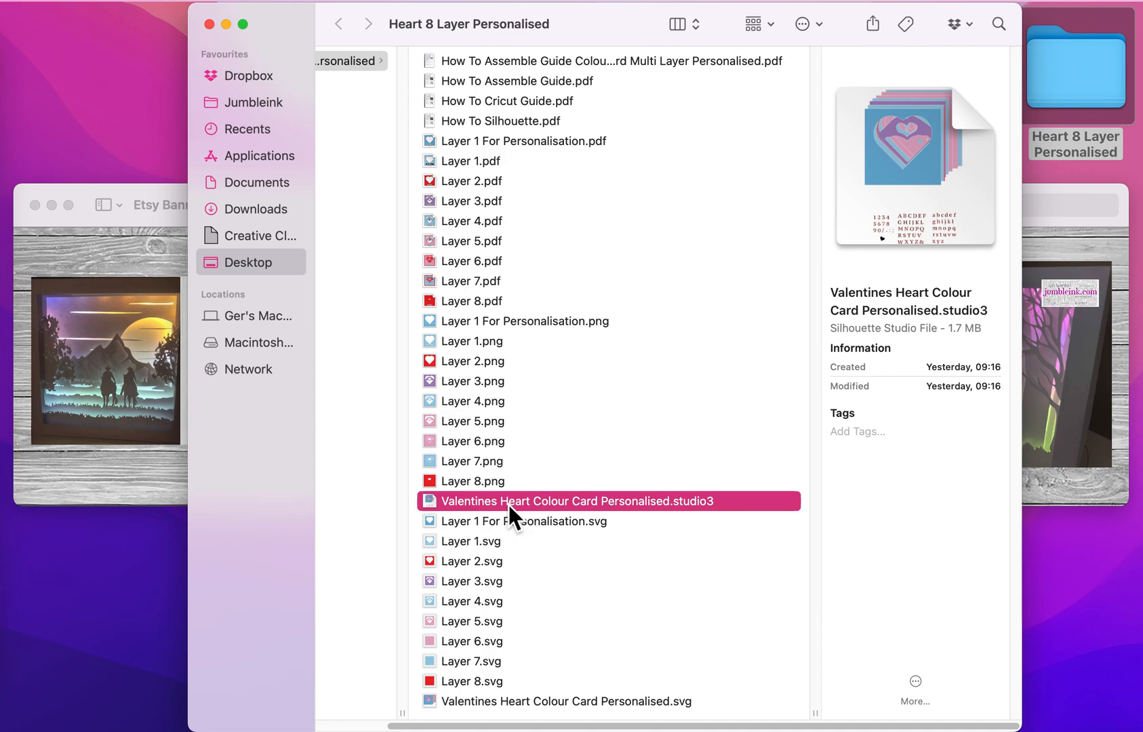
pyautogui.doubleClick(433, 504)
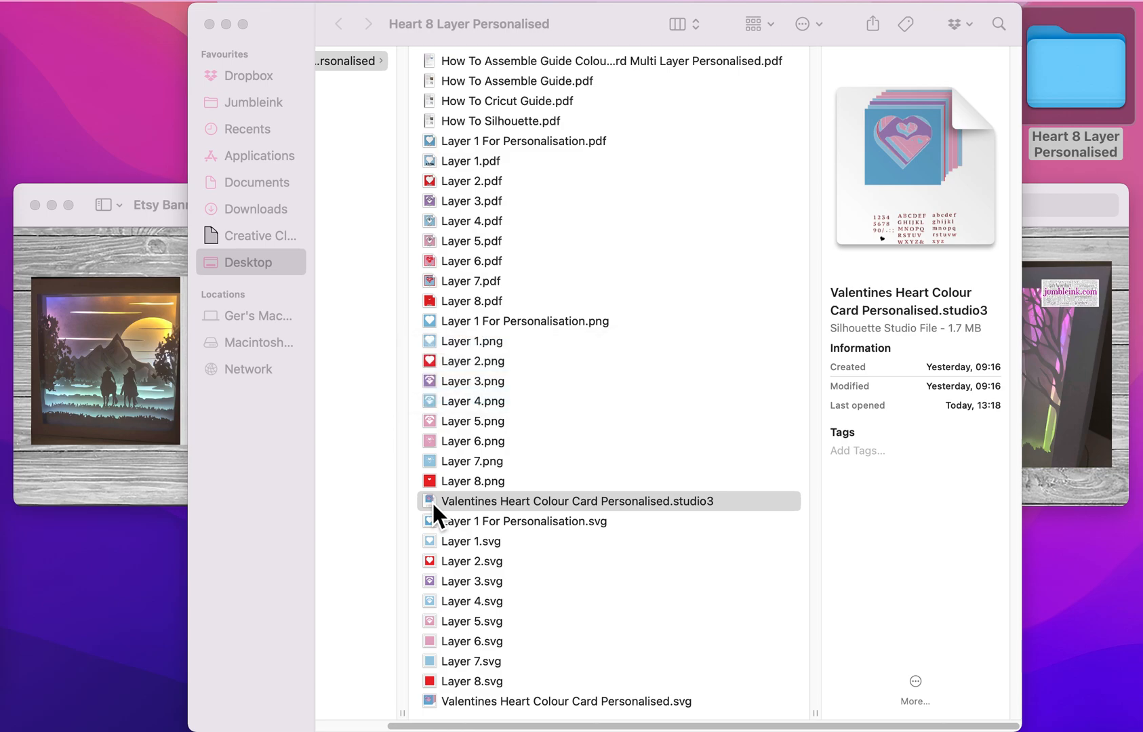
pyautogui.click(3, 589)
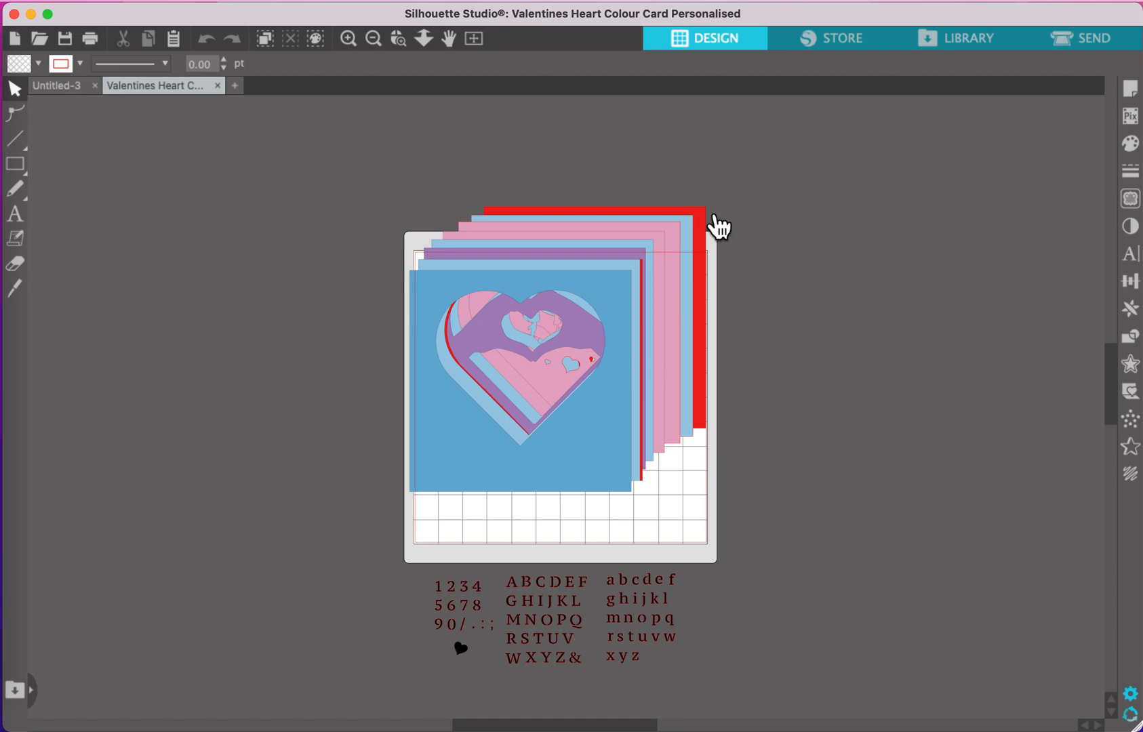
# - Separate the blue heart-cutout panel from the layer stack, move the other layers beside the mat, and place the panel on it
pyautogui.moveTo(479, 292); pyautogui.dragTo(355, 258)
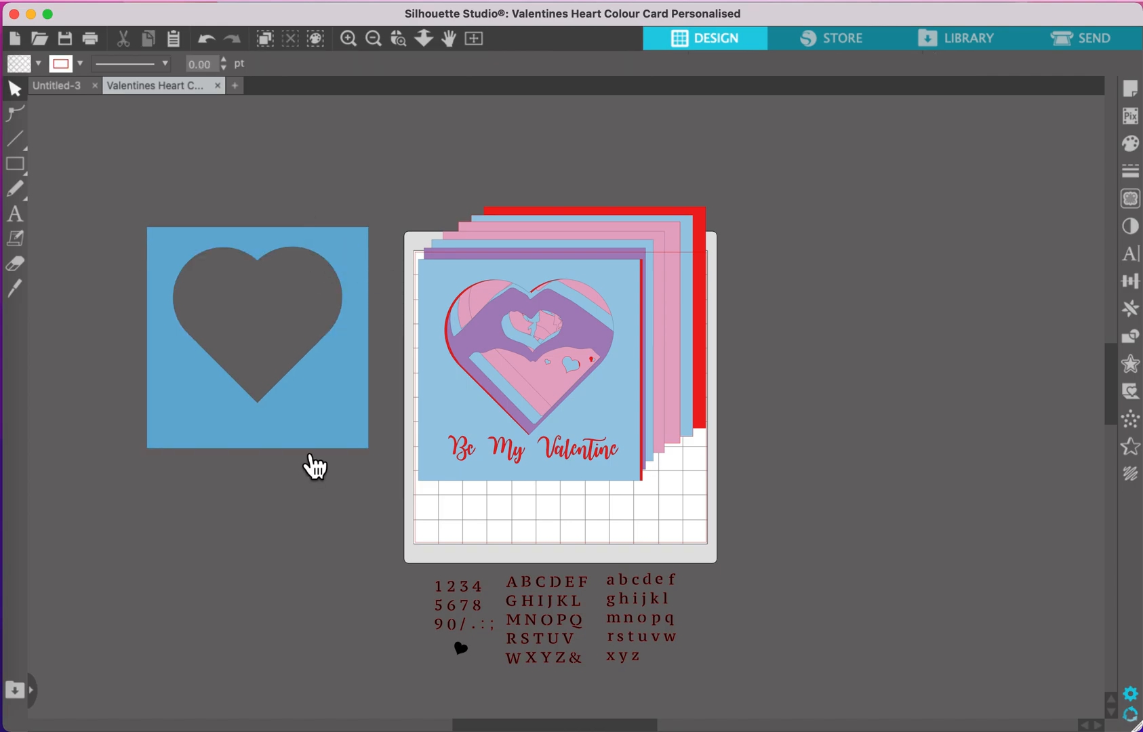
pyautogui.moveTo(616, 383); pyautogui.dragTo(589, 404)
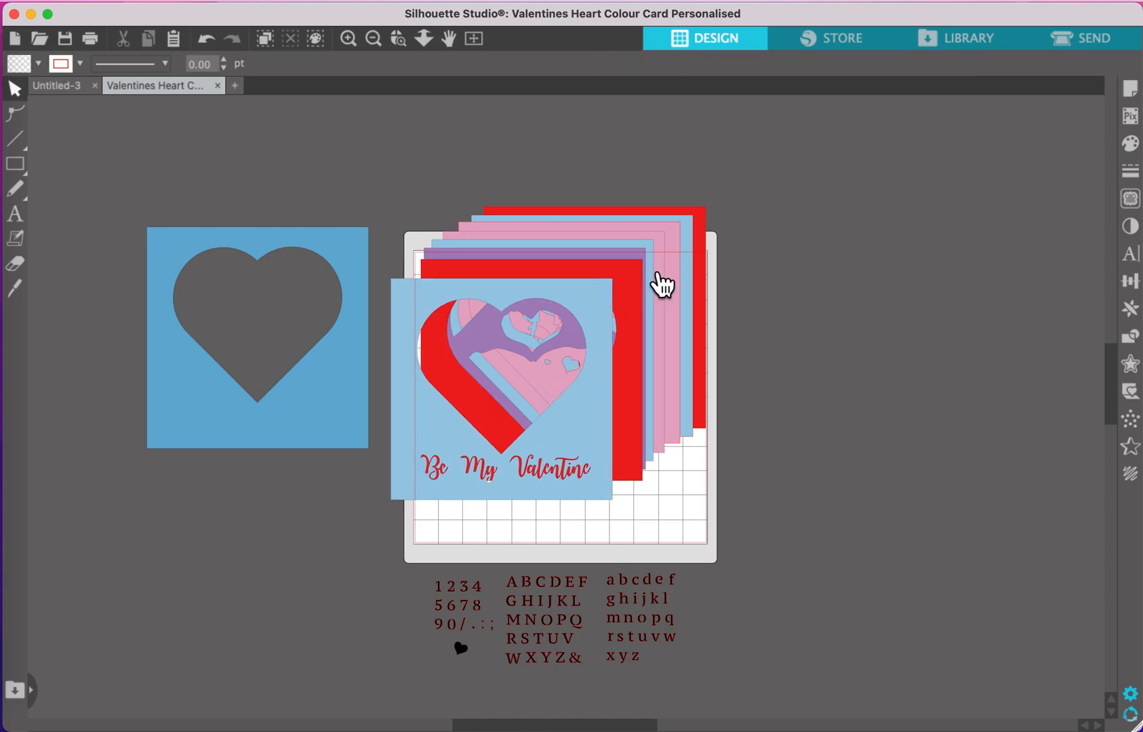
pyautogui.click(603, 324)
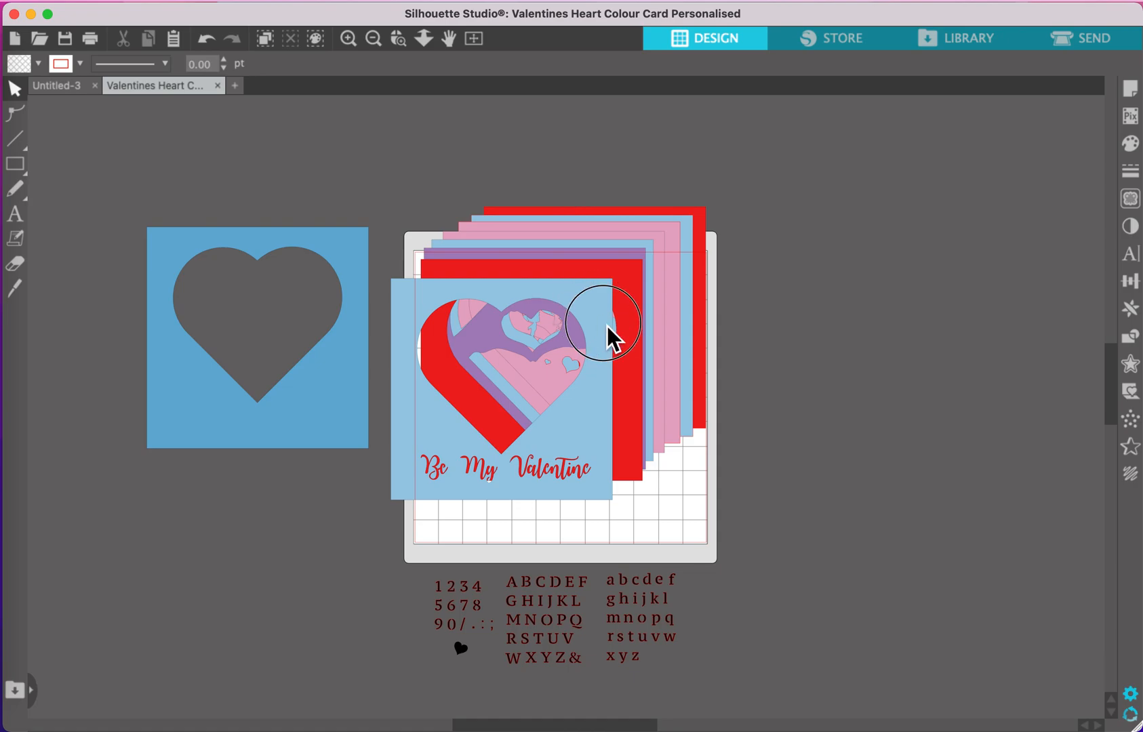
pyautogui.moveTo(608, 326); pyautogui.dragTo(935, 253)
pyautogui.moveTo(301, 426); pyautogui.dragTo(598, 443)
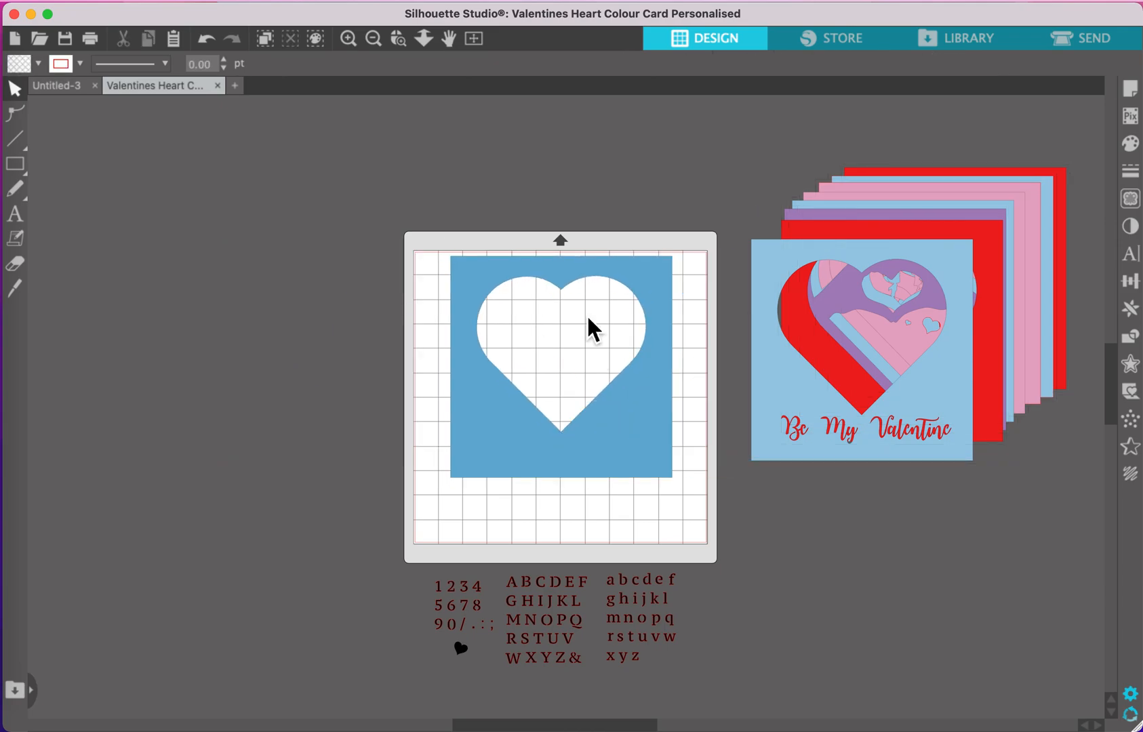
# - Place the first two letters of the first person's name on the mat below the blue panel, using the supplied alphabet
pyautogui.click(479, 45)
pyautogui.scroll(-5, 609, 535)
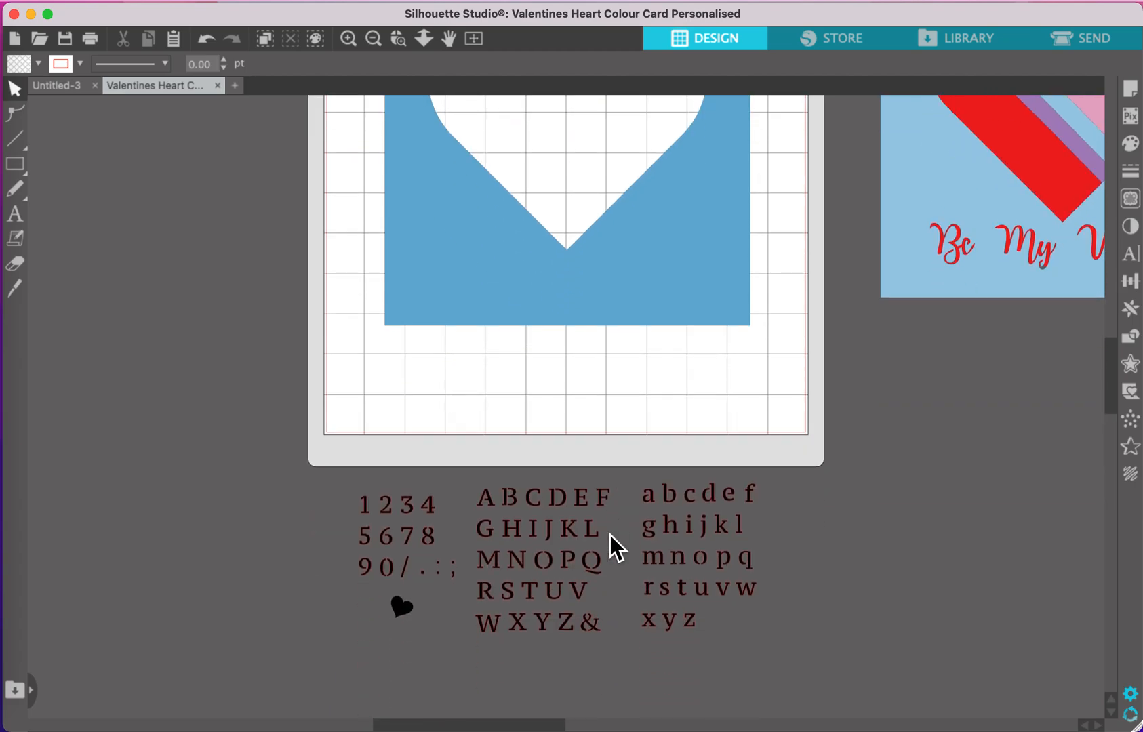
pyautogui.moveTo(1114, 391); pyautogui.dragTo(1117, 401)
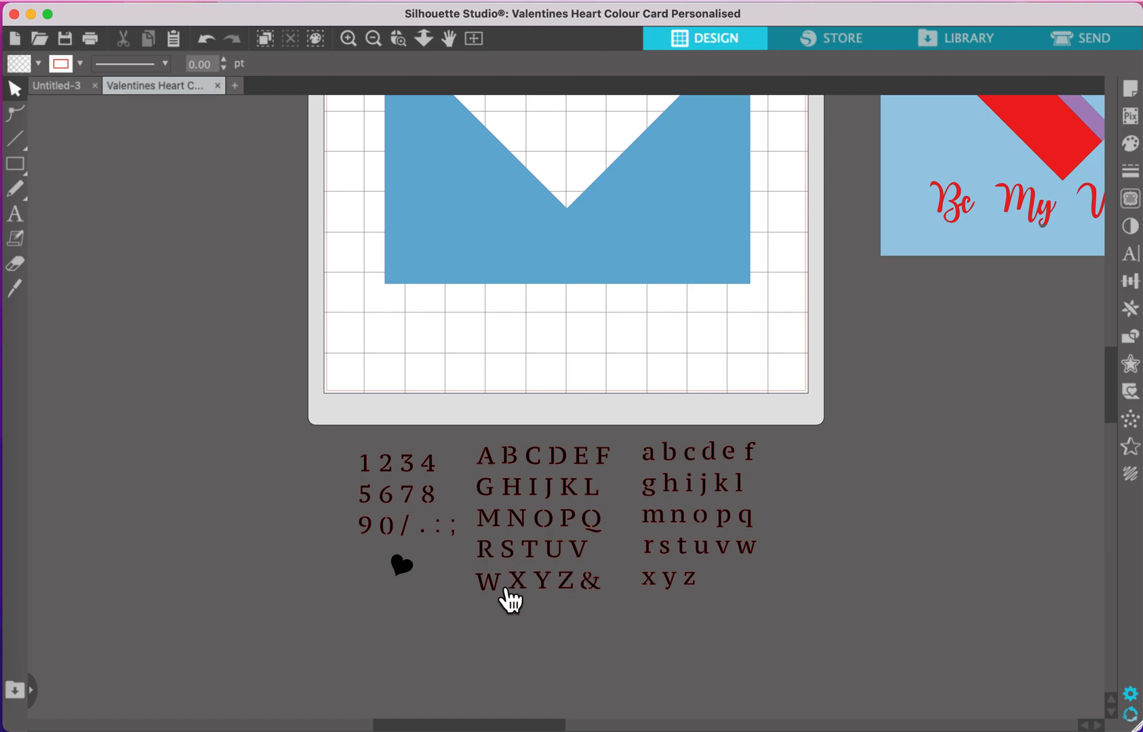
pyautogui.moveTo(503, 591); pyautogui.dragTo(469, 343)
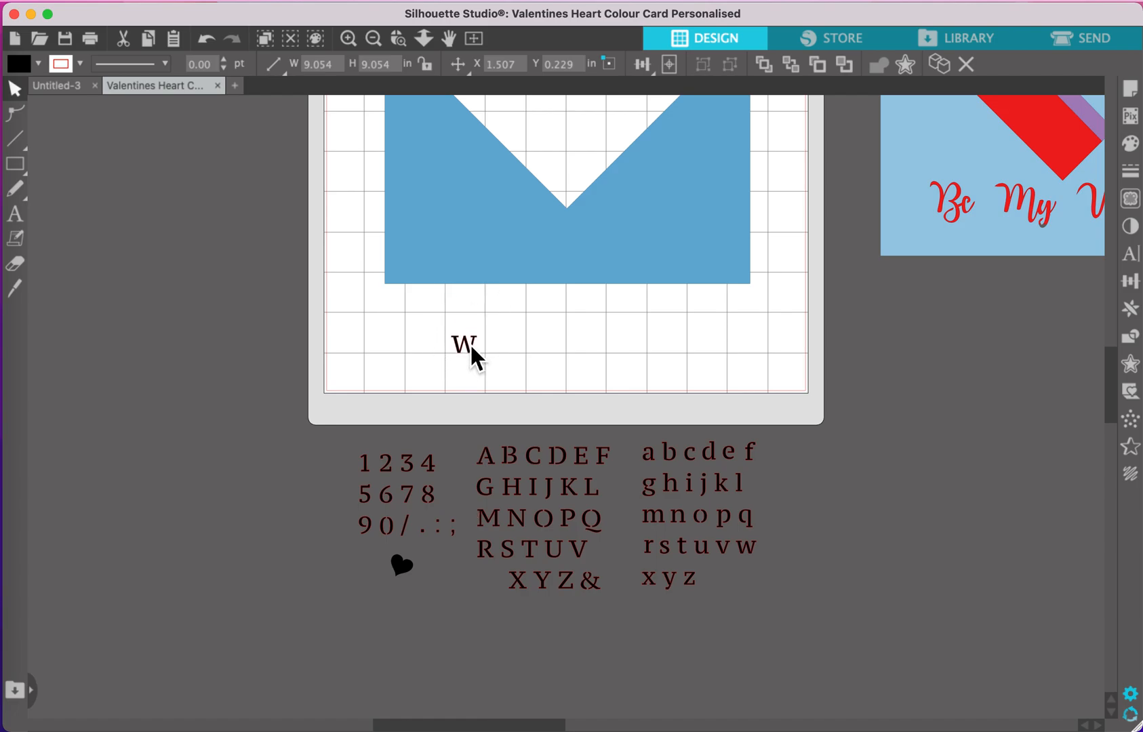
pyautogui.click(471, 361)
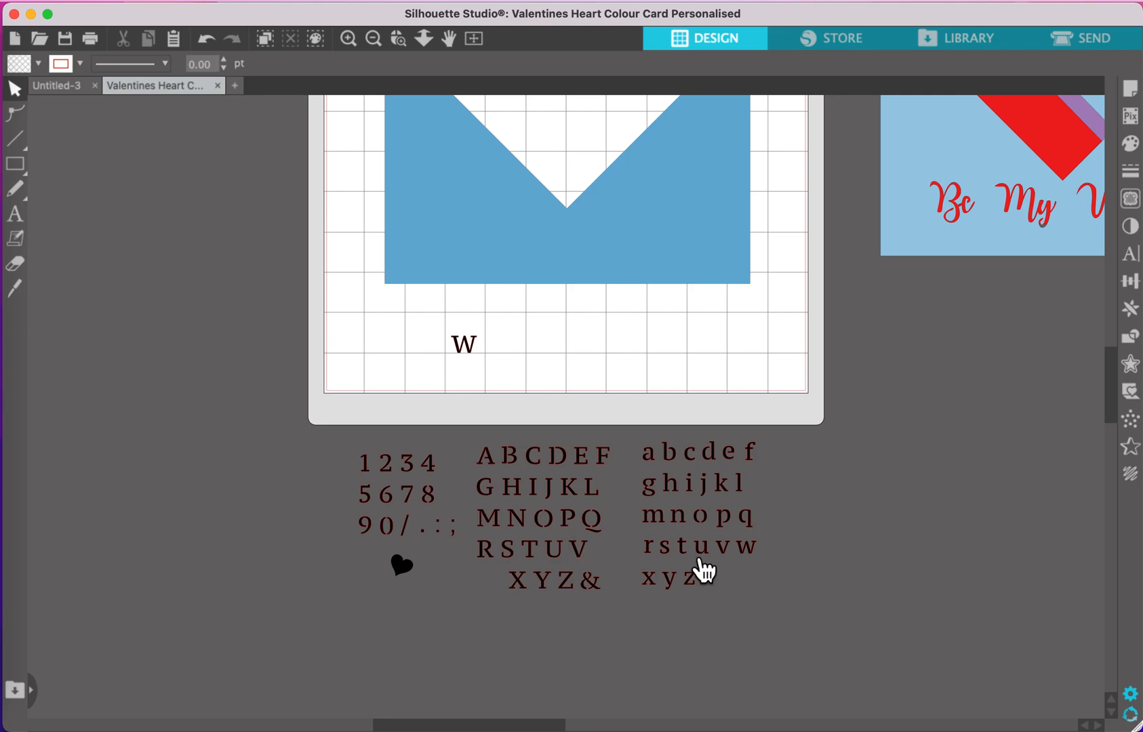
pyautogui.moveTo(738, 466); pyautogui.dragTo(492, 351)
pyautogui.click(497, 370)
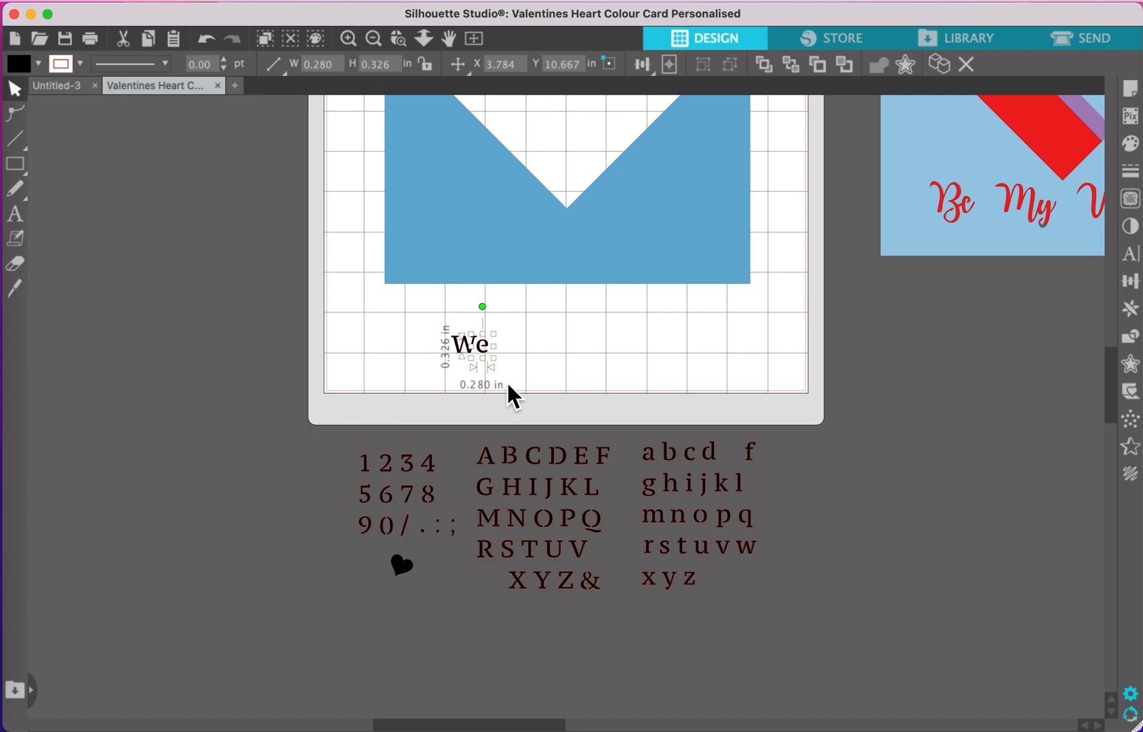
# - Duplicate the placed letter e, set the copy aside for the second name, and complete the first name with its remaining letters
pyautogui.press('super+d')
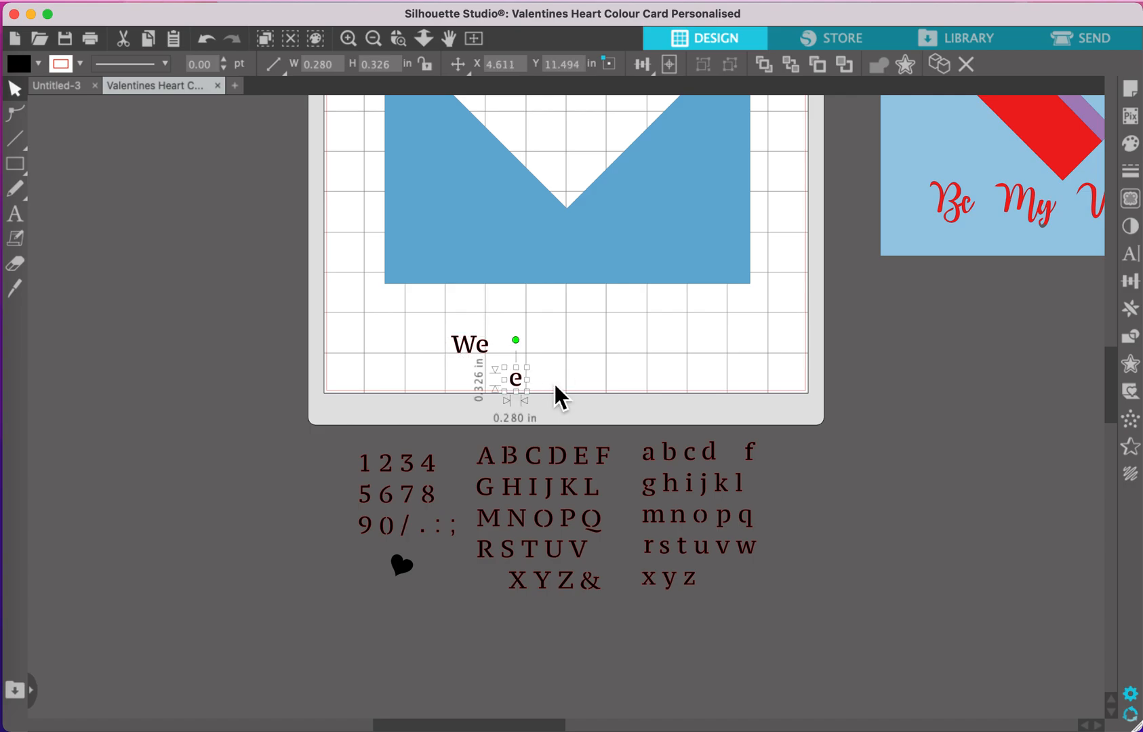
pyautogui.moveTo(531, 393); pyautogui.dragTo(713, 351)
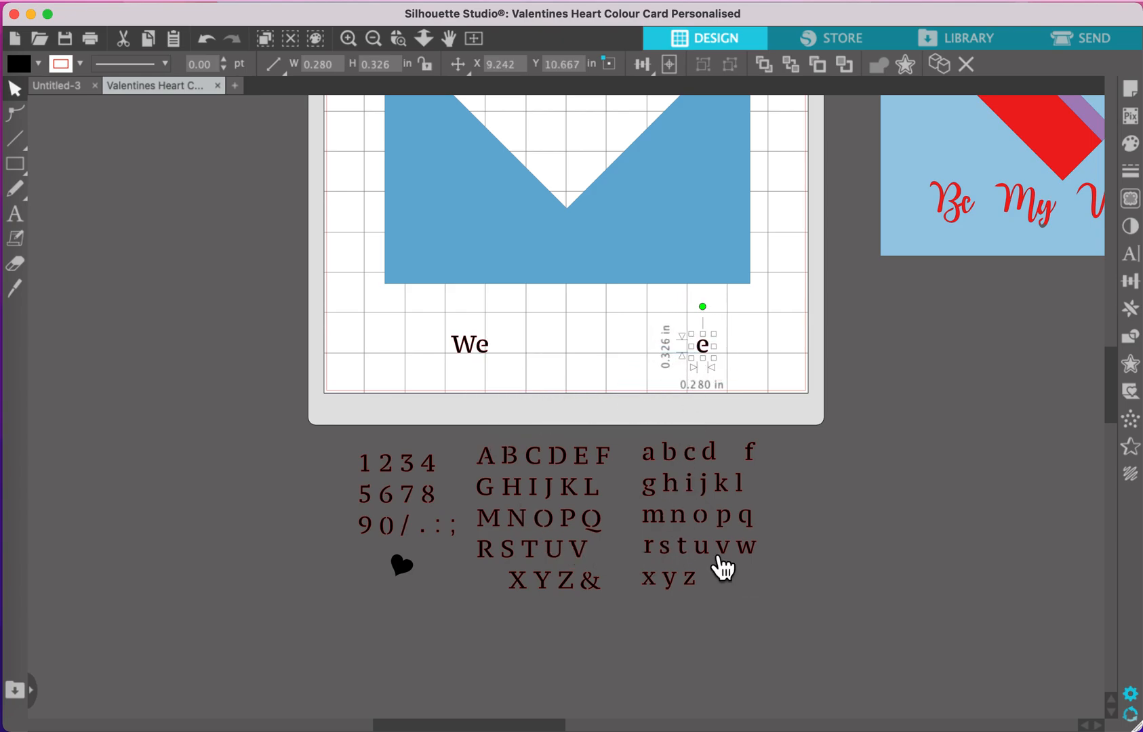
pyautogui.moveTo(680, 518); pyautogui.dragTo(506, 353)
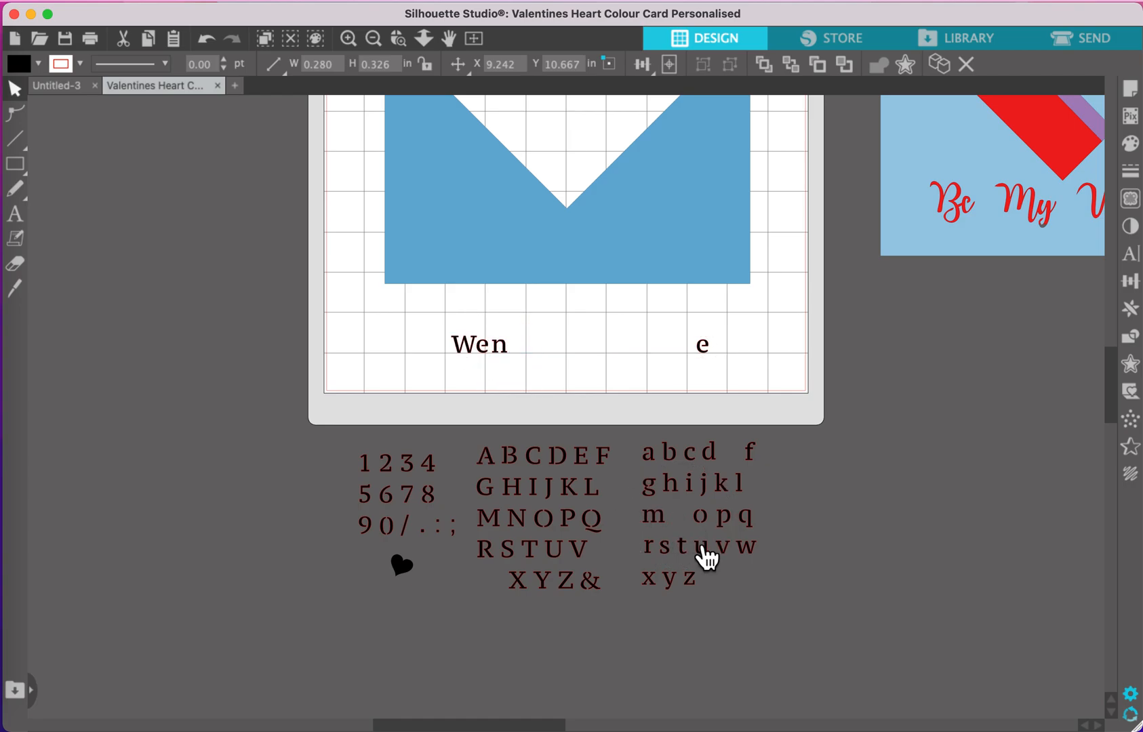
pyautogui.click(638, 501)
pyautogui.moveTo(712, 453); pyautogui.dragTo(525, 352)
pyautogui.click(683, 605)
pyautogui.moveTo(680, 597); pyautogui.dragTo(535, 348)
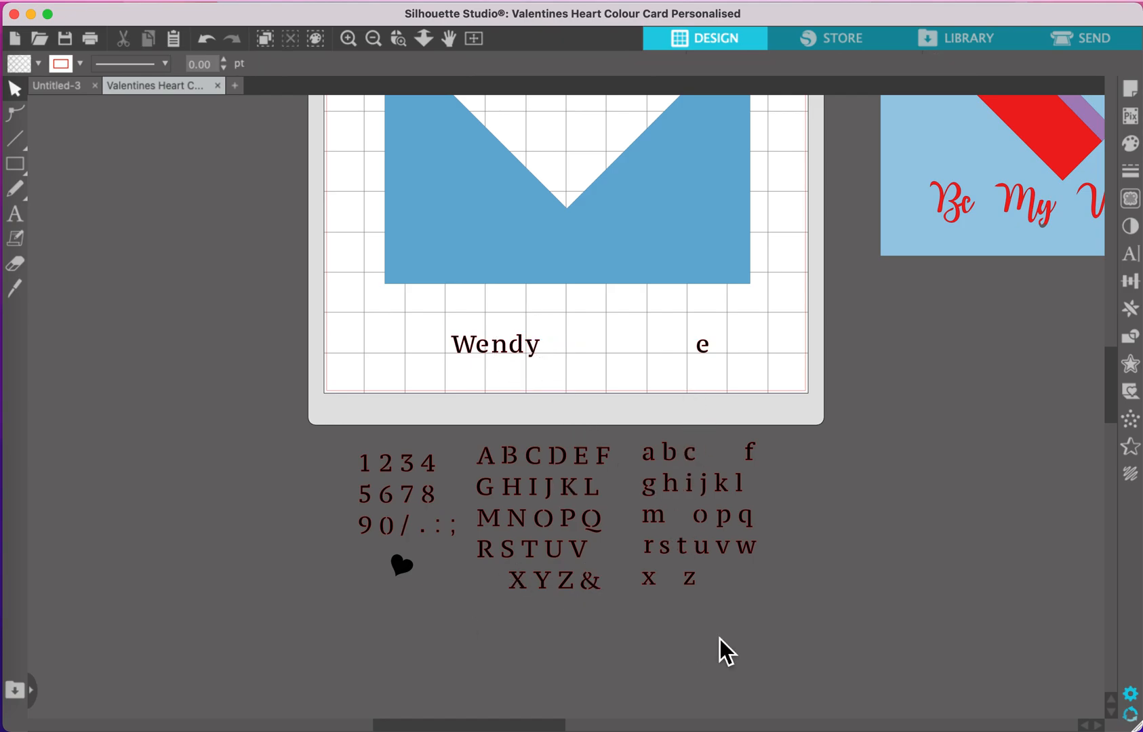
# - Add the ampersand, the second person's name using the spare e, and the small black heart at the end of the line
pyautogui.moveTo(595, 590); pyautogui.dragTo(564, 350)
pyautogui.moveTo(509, 487); pyautogui.dragTo(596, 345)
pyautogui.click(693, 361)
pyautogui.moveTo(705, 353); pyautogui.dragTo(616, 352)
pyautogui.click(671, 390)
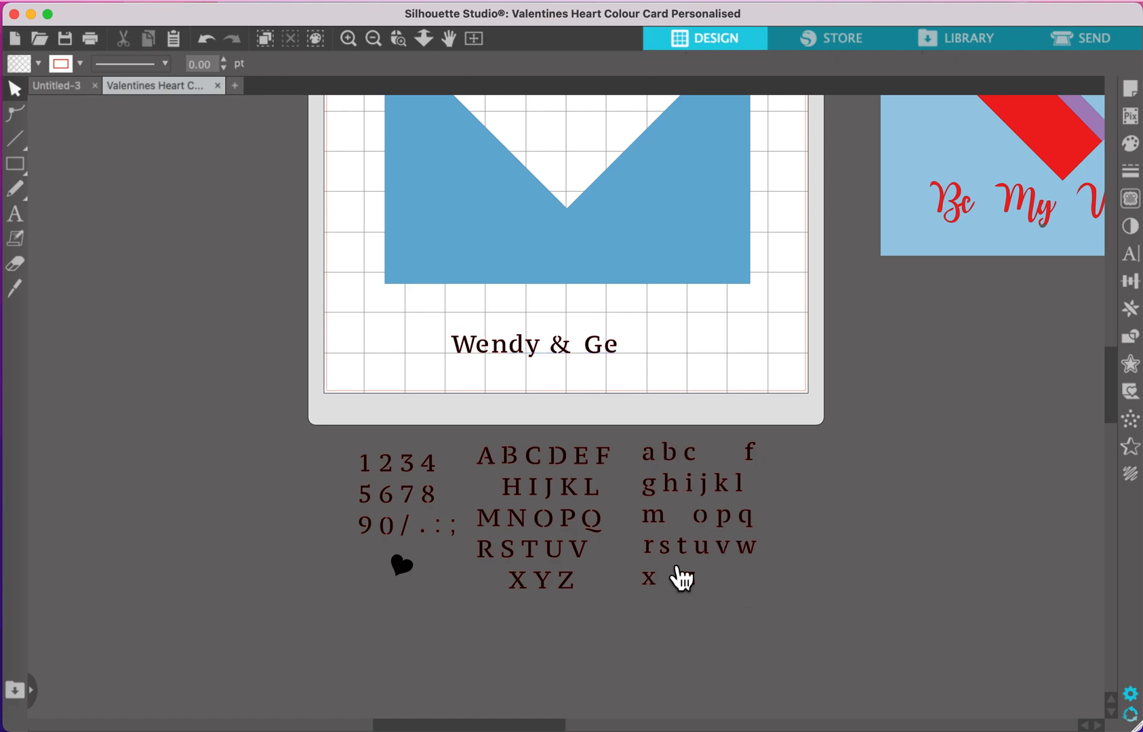
pyautogui.moveTo(664, 566); pyautogui.dragTo(628, 347)
pyautogui.click(640, 383)
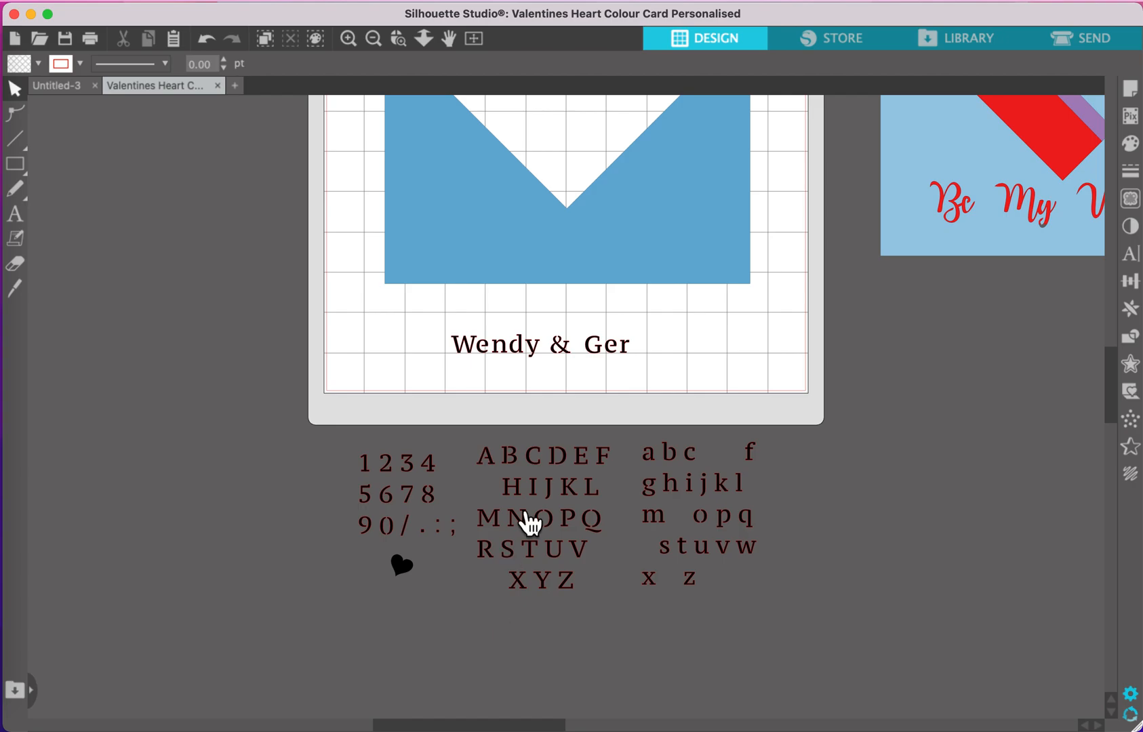
pyautogui.moveTo(416, 579); pyautogui.dragTo(658, 349)
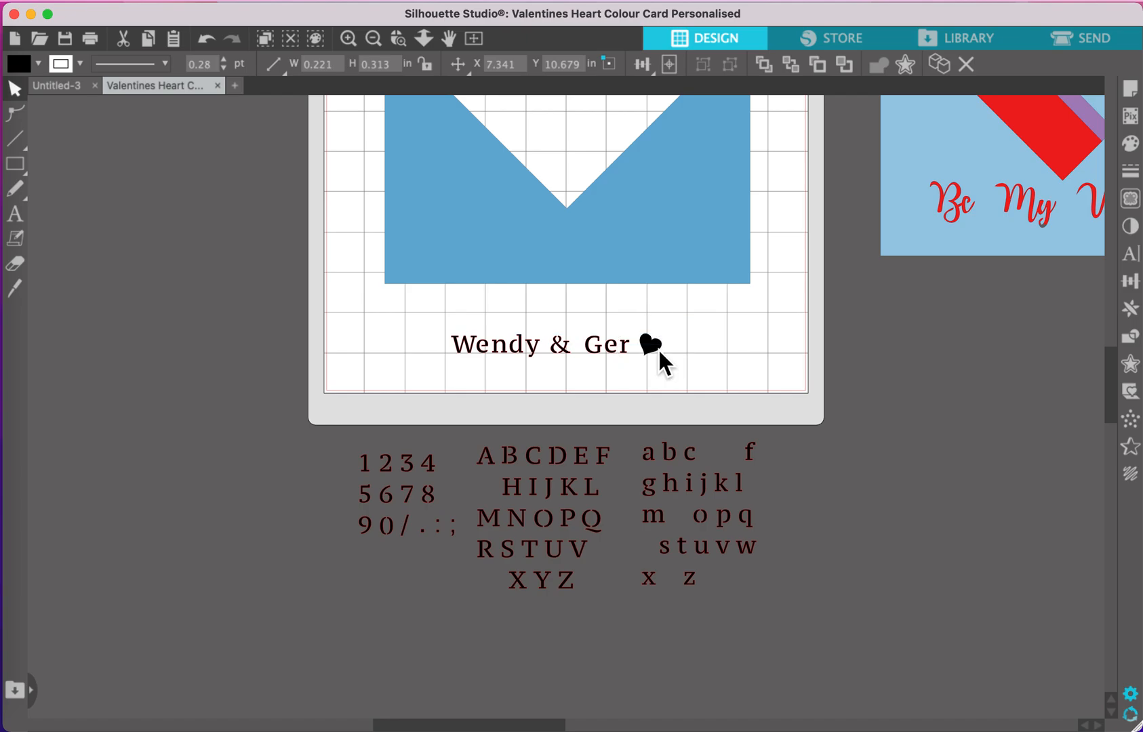
pyautogui.click(717, 352)
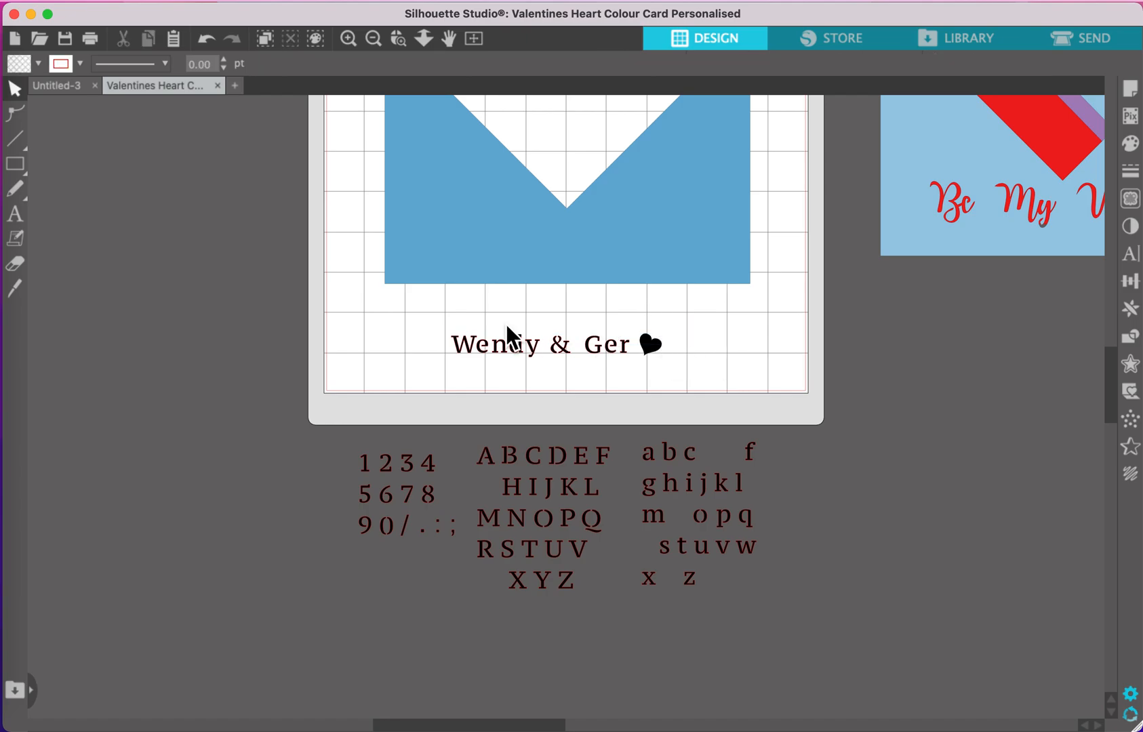
# - Group the names, ampersand and small heart, and centre the group on the blue panel just under the heart cutout
pyautogui.moveTo(419, 322); pyautogui.dragTo(696, 376)
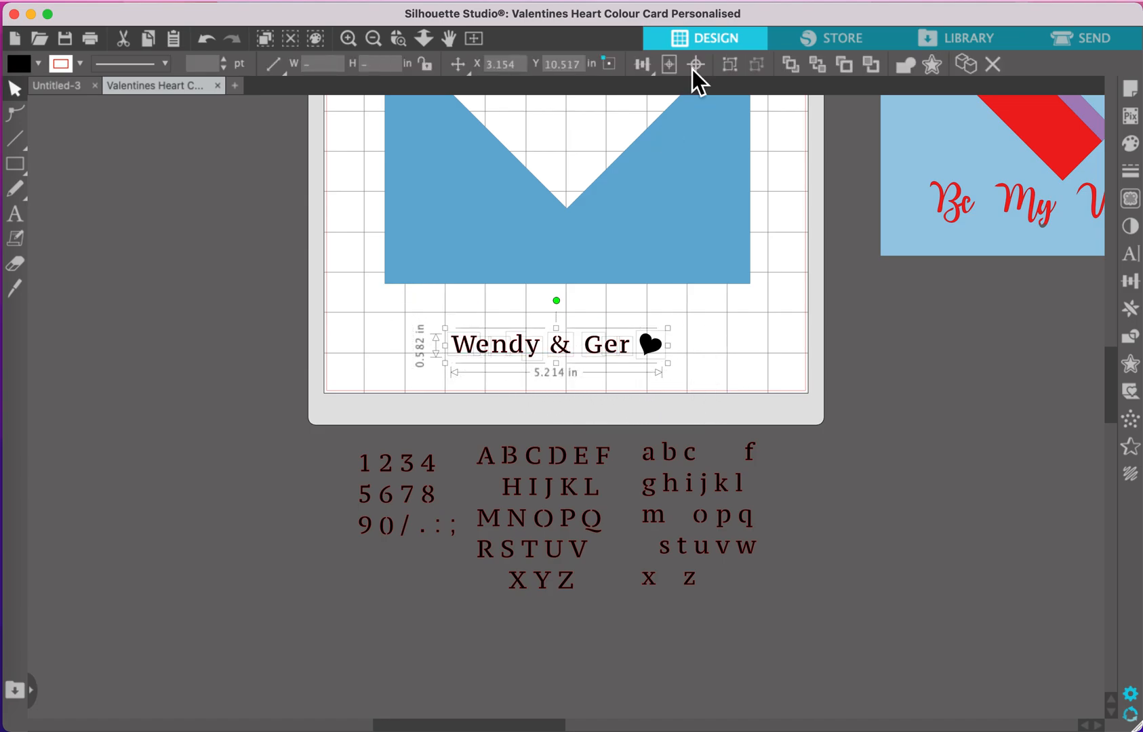
pyautogui.click(736, 68)
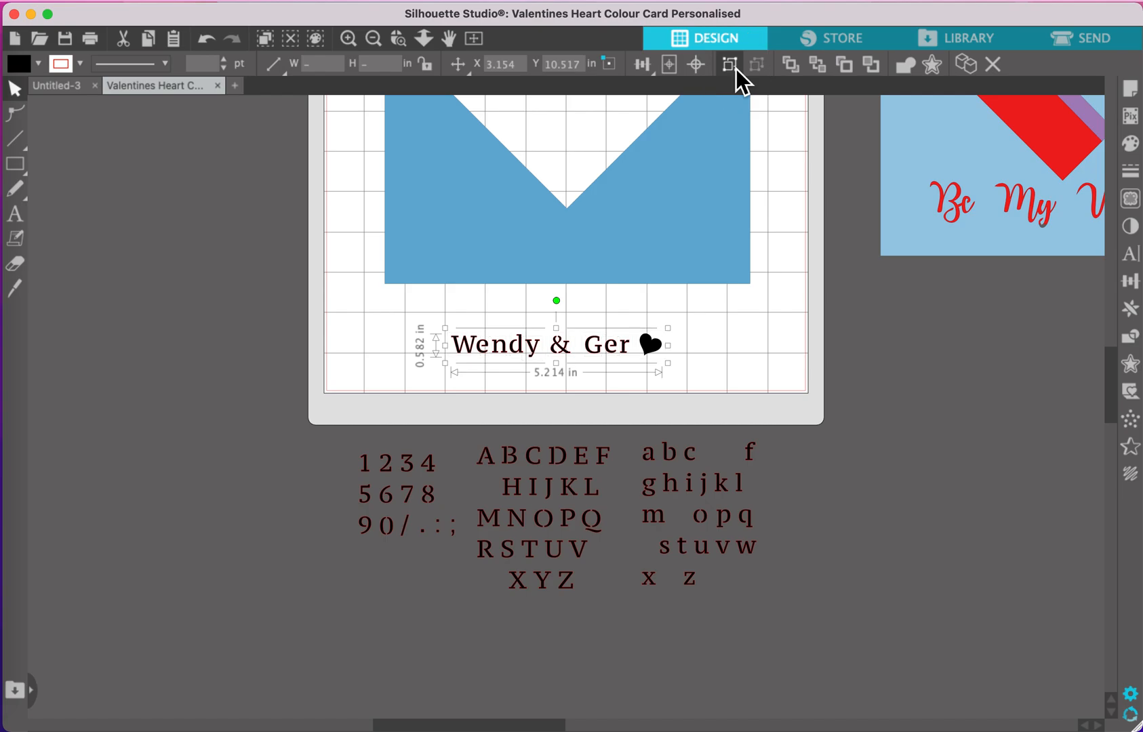
pyautogui.moveTo(579, 363); pyautogui.dragTo(508, 290)
pyautogui.moveTo(629, 337); pyautogui.dragTo(577, 234)
pyautogui.click(641, 325)
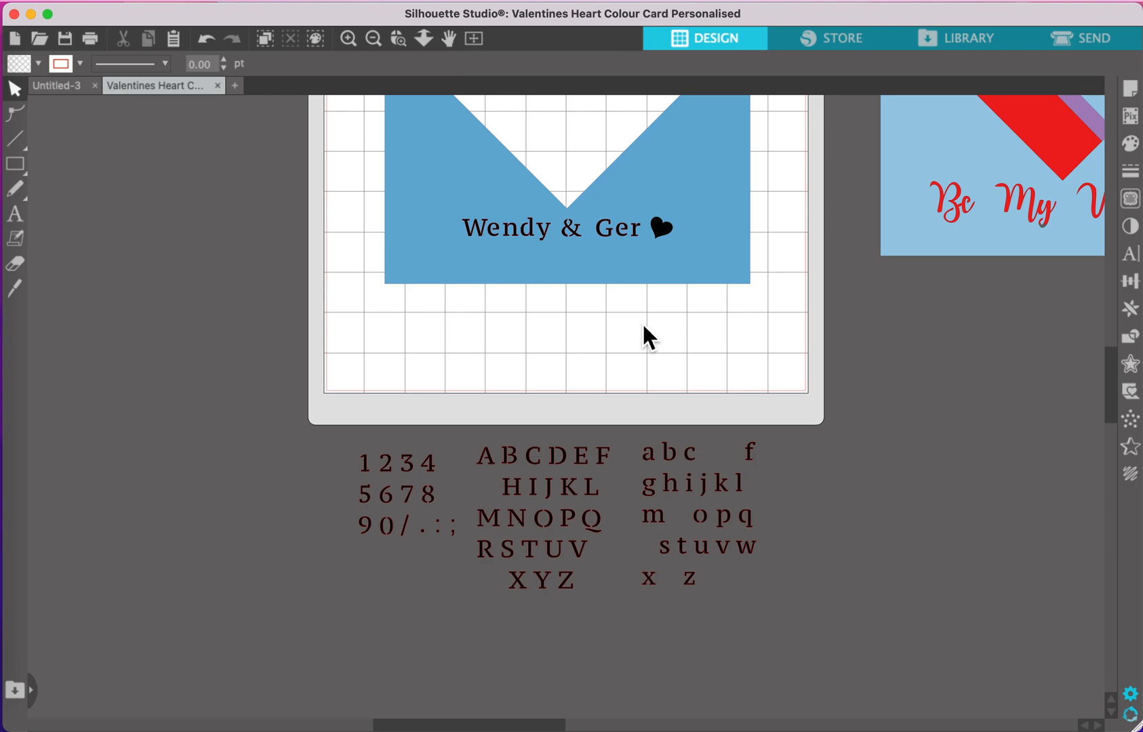
# - Make a compound path from the blue panel and the grouped lettering, and switch to the Send workspace
pyautogui.scroll(5, 602, 330)
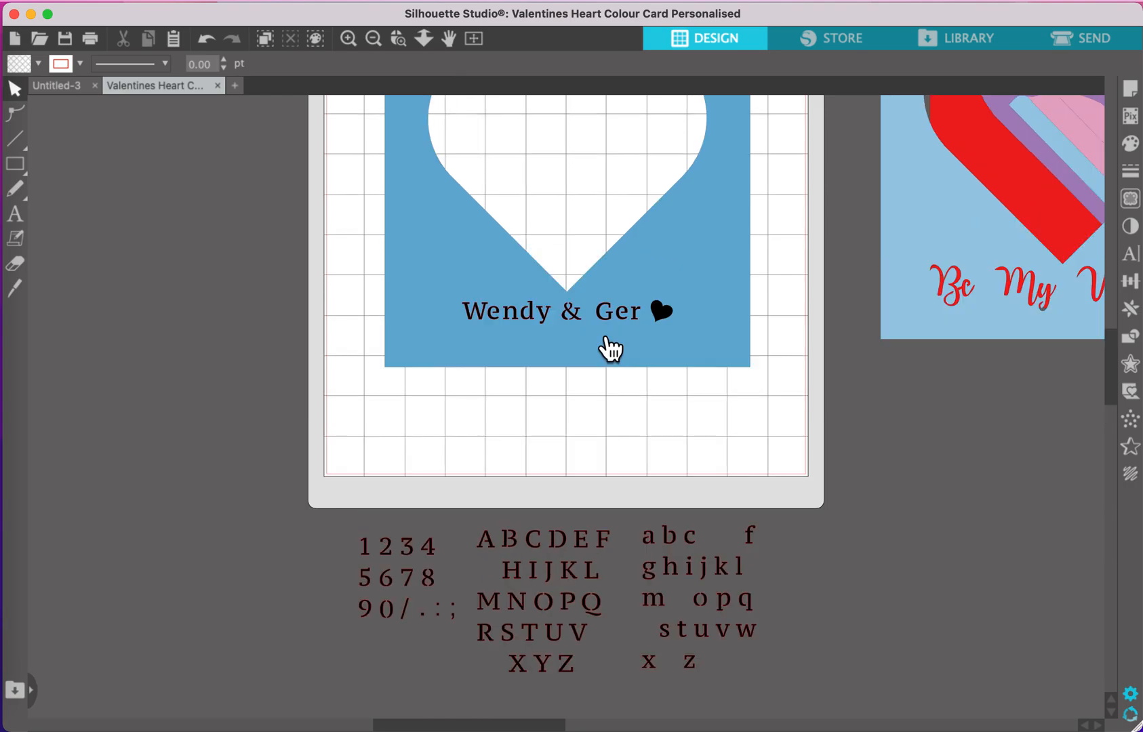
pyautogui.scroll(6, 603, 335)
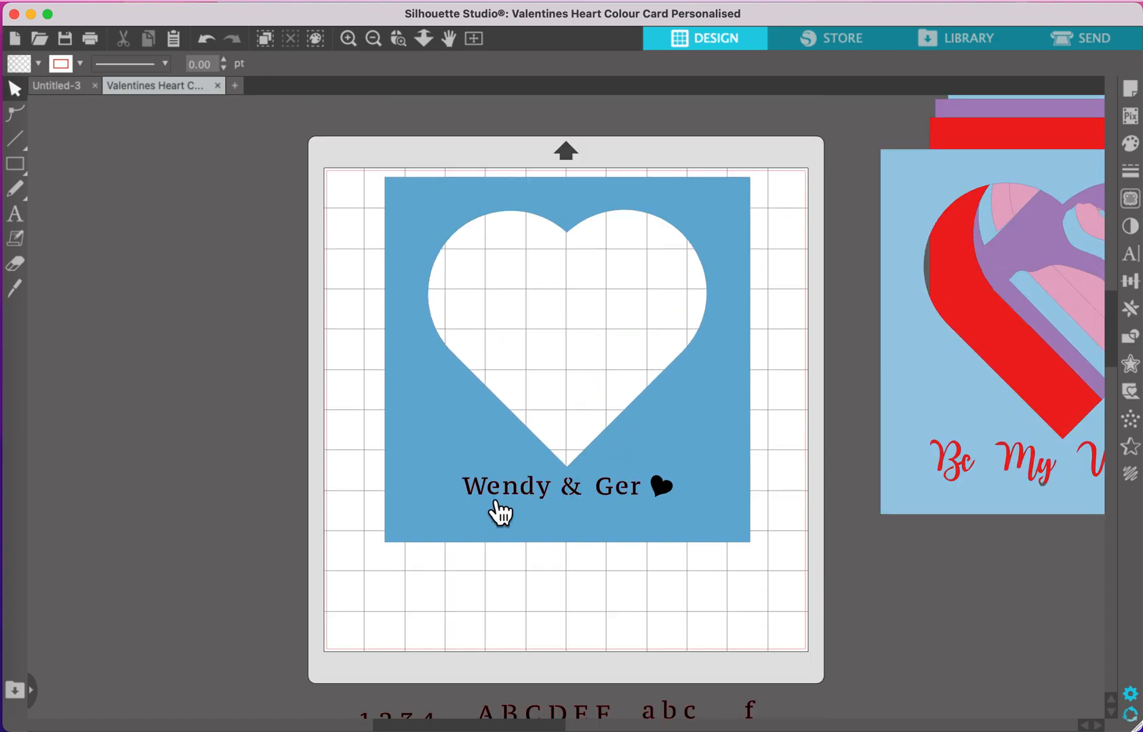
pyautogui.moveTo(347, 149); pyautogui.dragTo(772, 573)
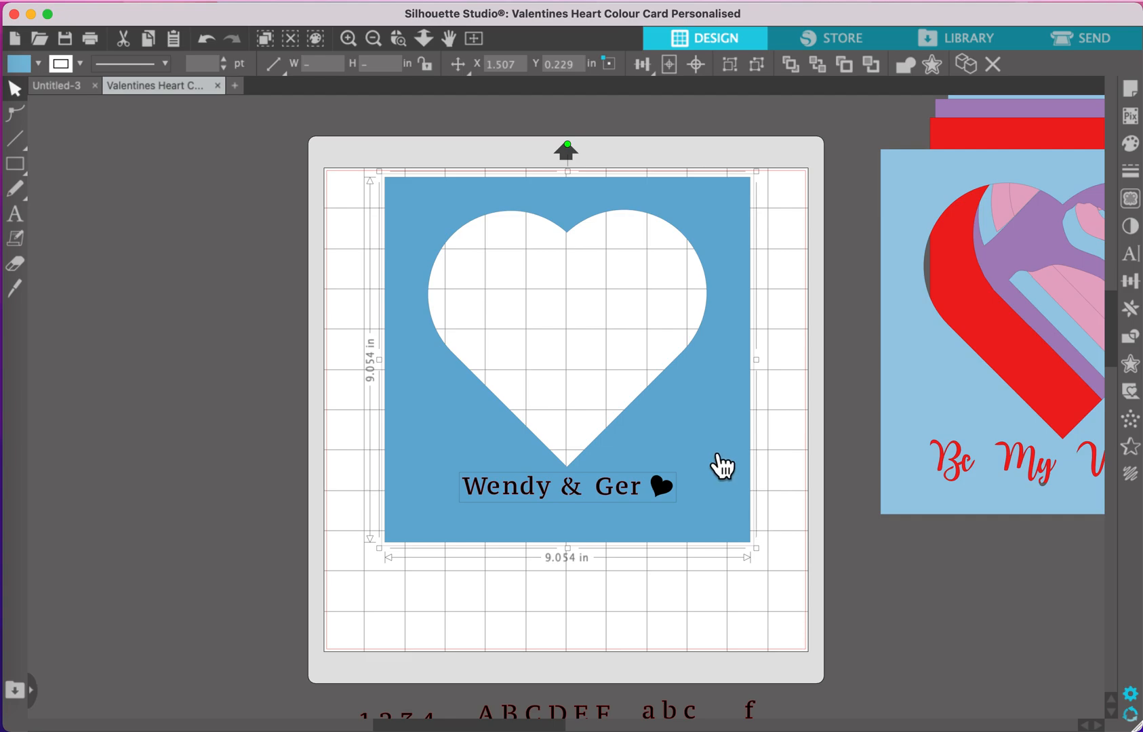
pyautogui.rightClick(695, 434)
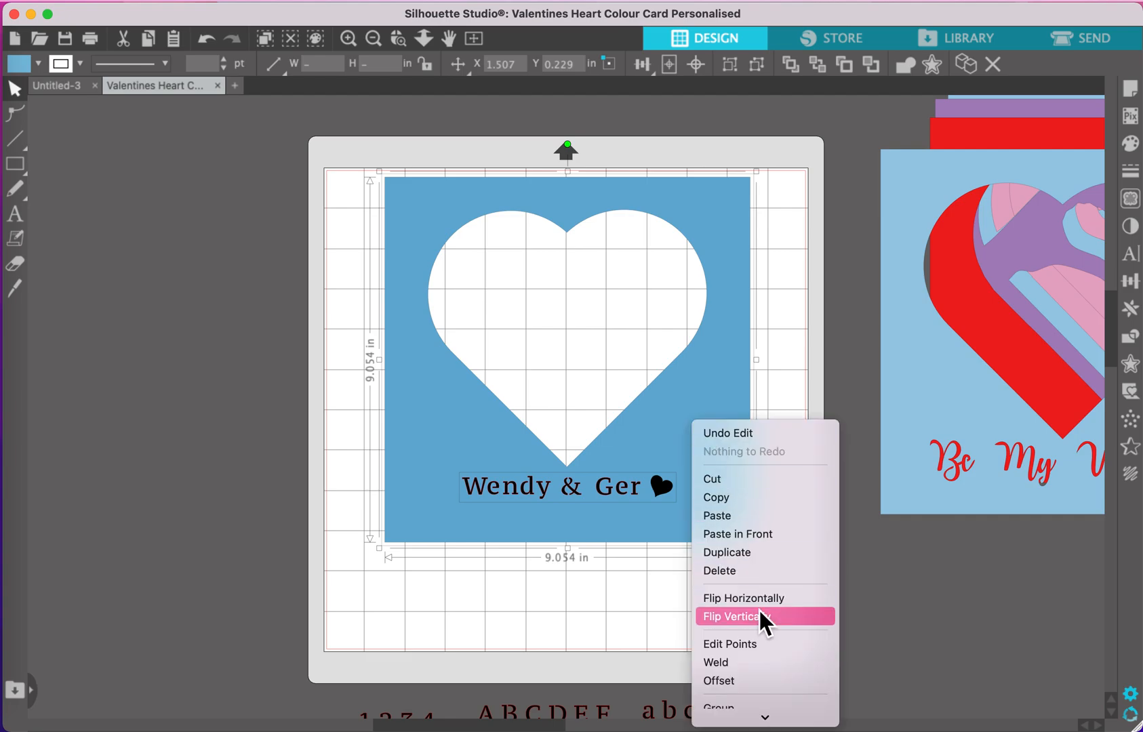
pyautogui.scroll(-4, 761, 600)
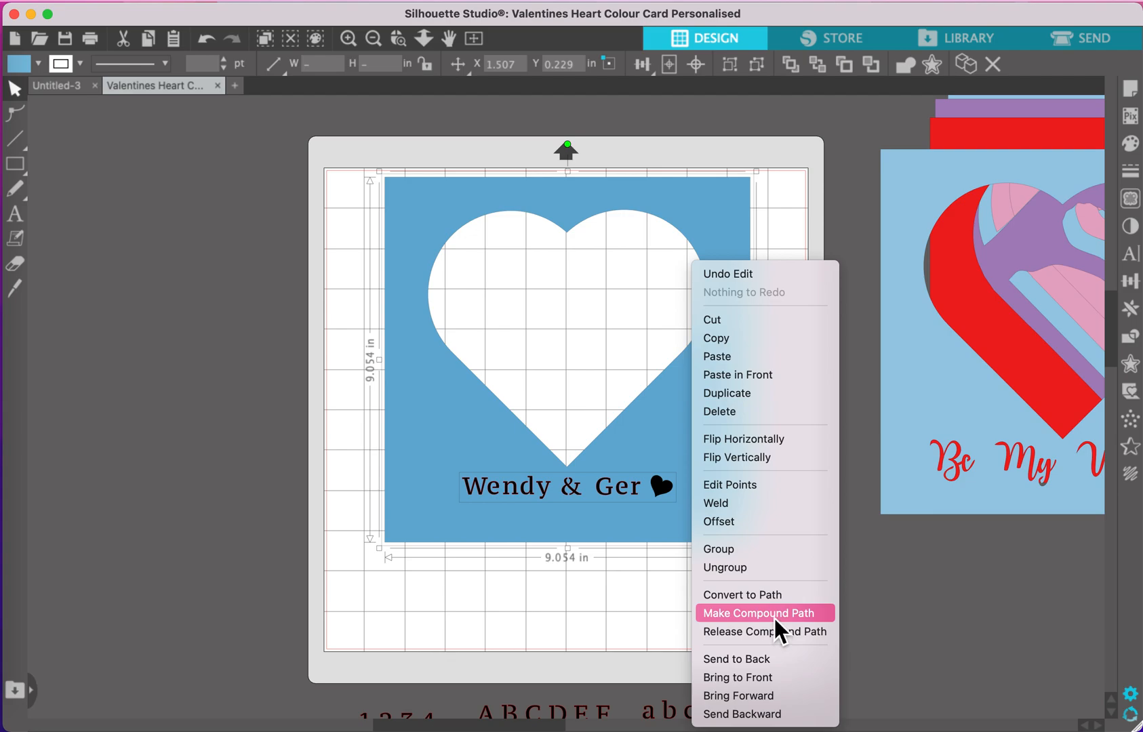
pyautogui.click(775, 614)
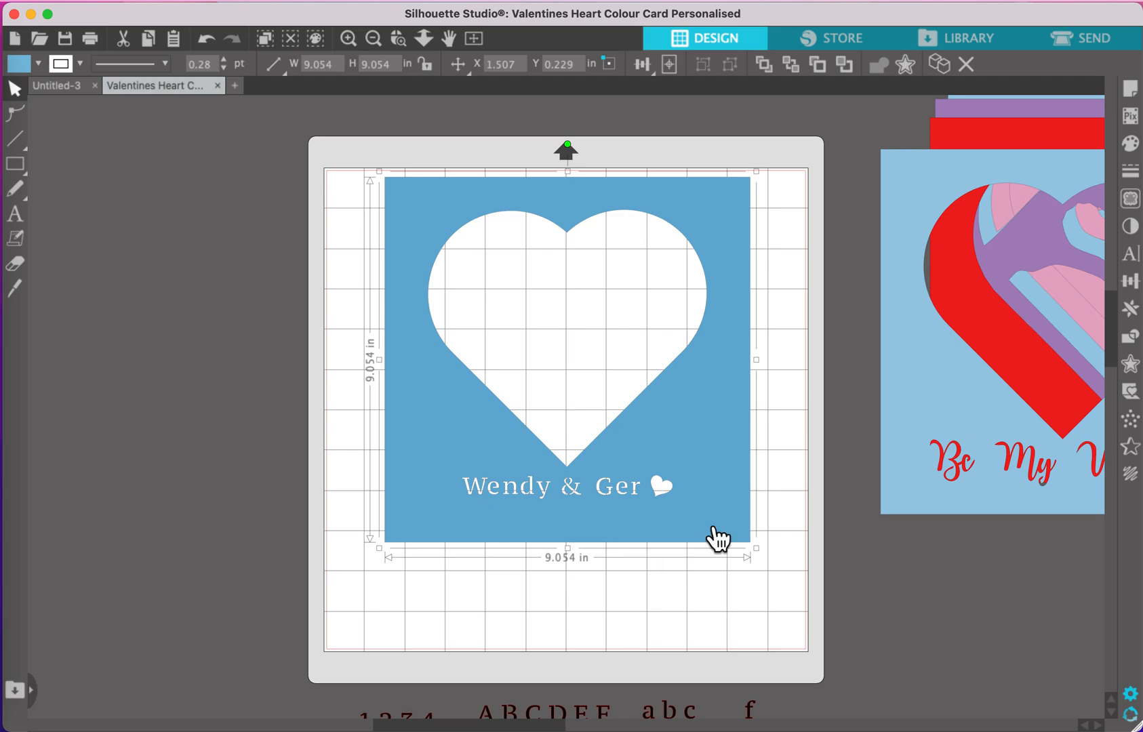
pyautogui.click(1102, 41)
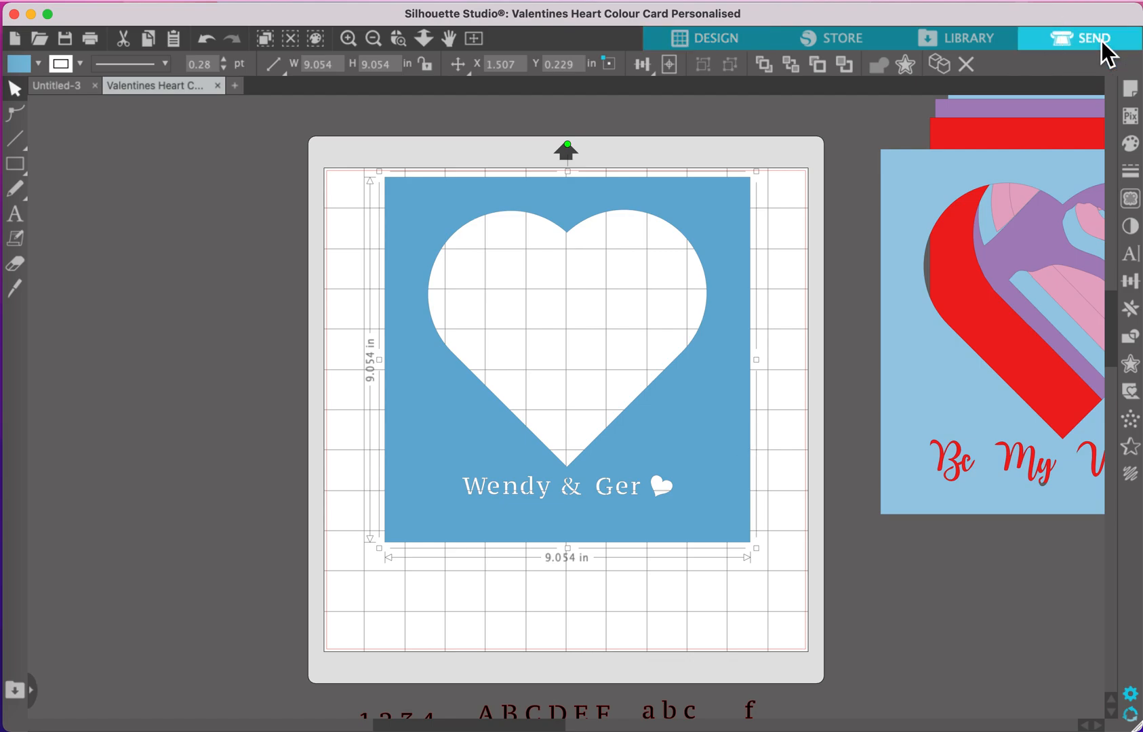